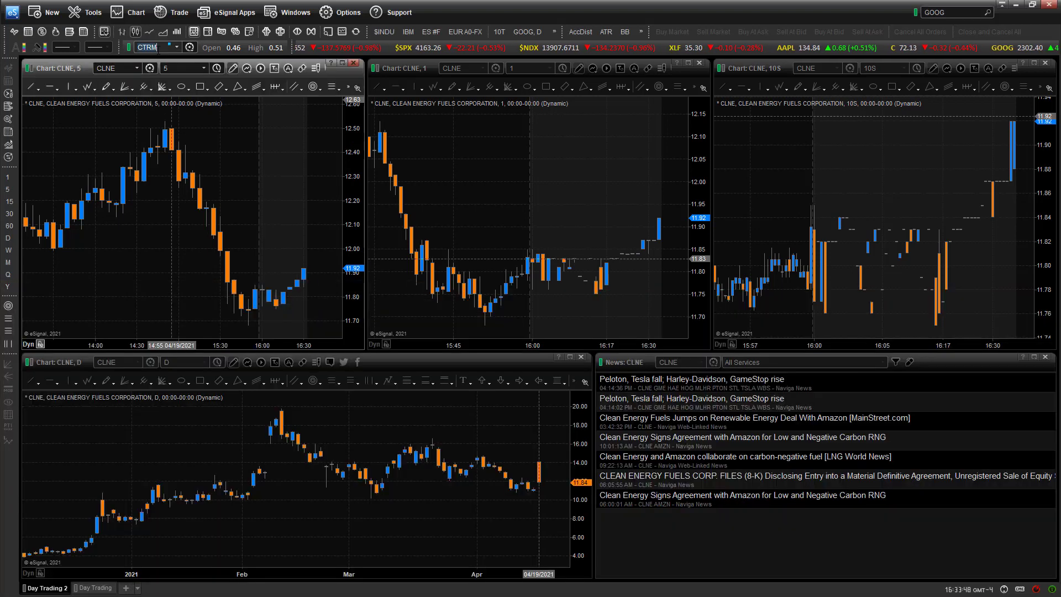
- Bring eSignal's Day Trading 2 page with the CLNE charts and news to the front
click(157, 51)
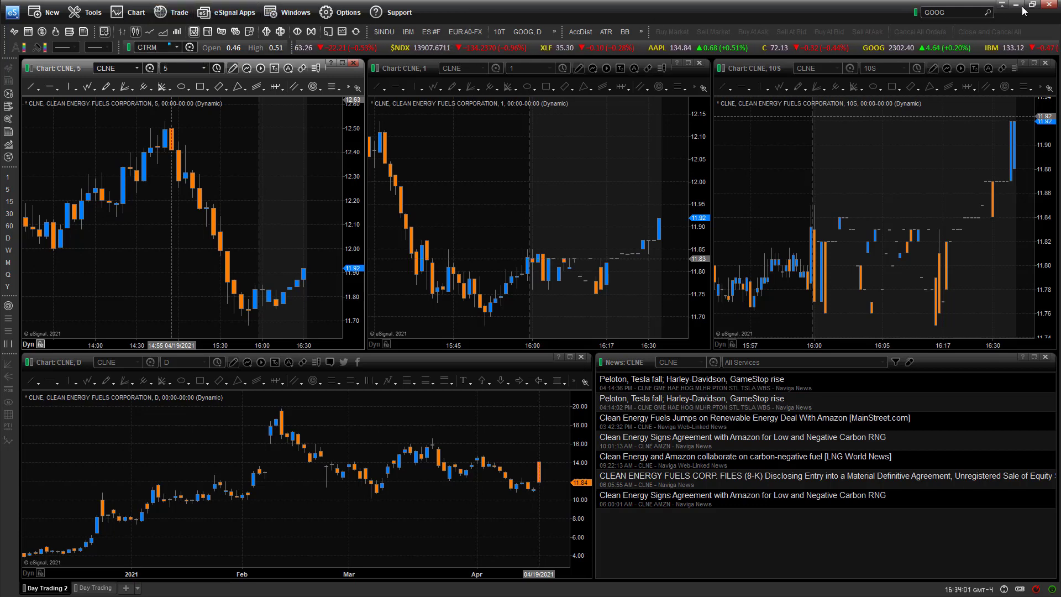
- Restore the eSignal window from full screen and toggle the Quote Bar toolbar off and back on
drag(827, 9, 687, 136)
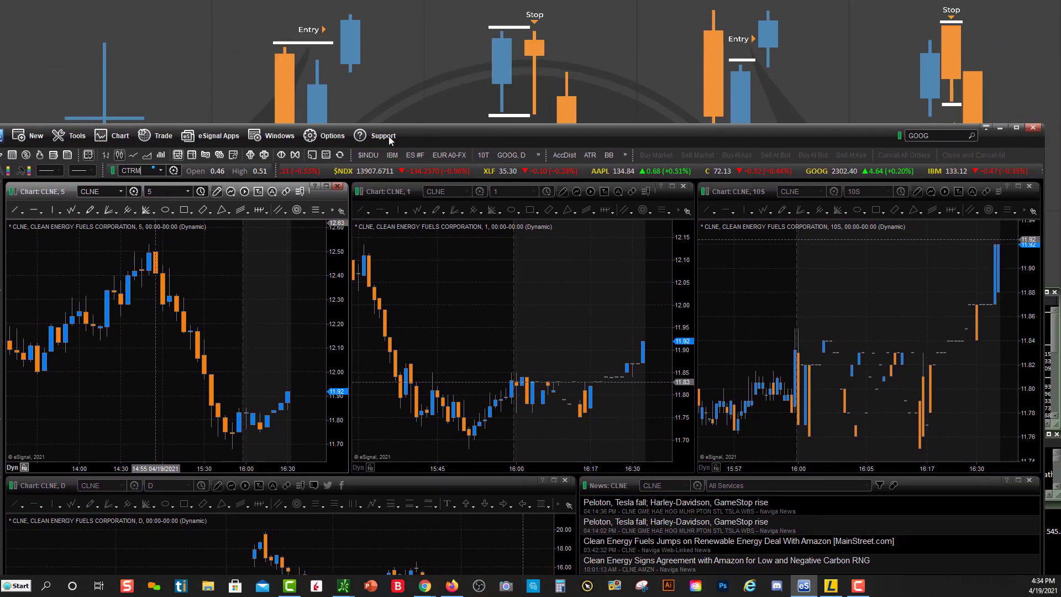
click(334, 138)
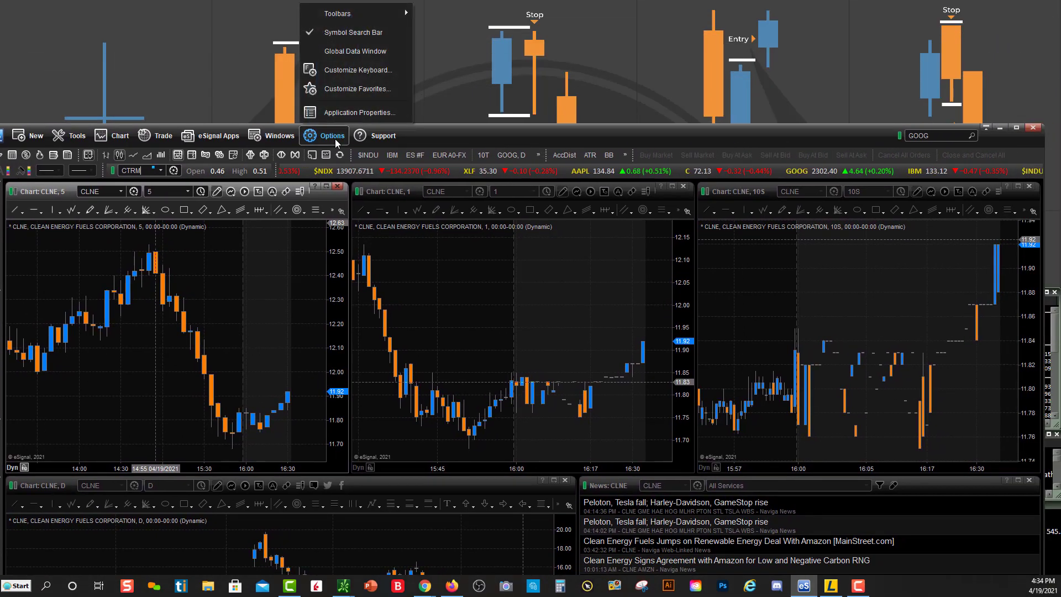
mouse_move(354, 12)
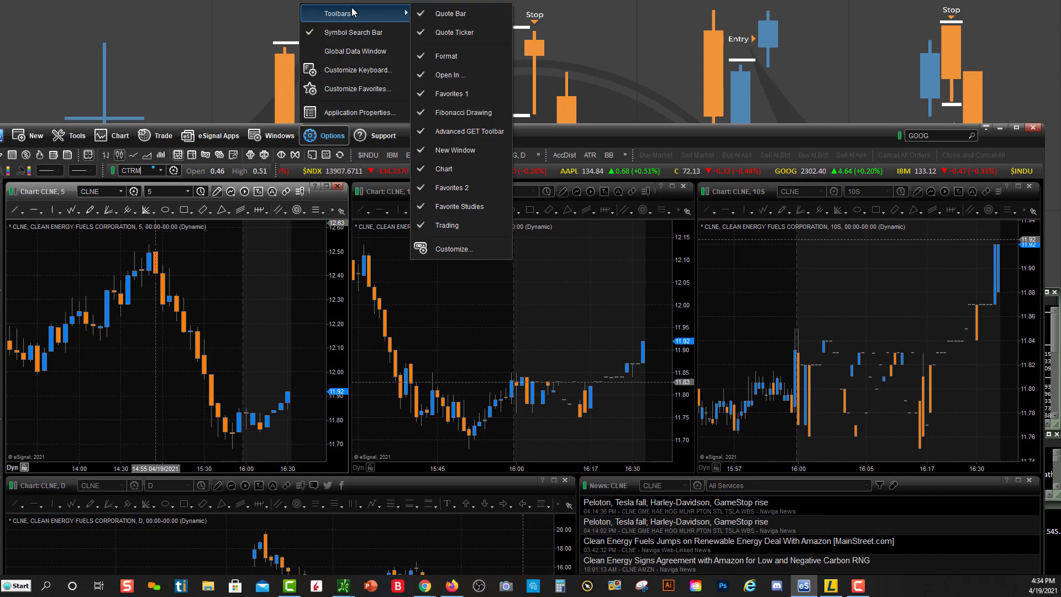
click(455, 20)
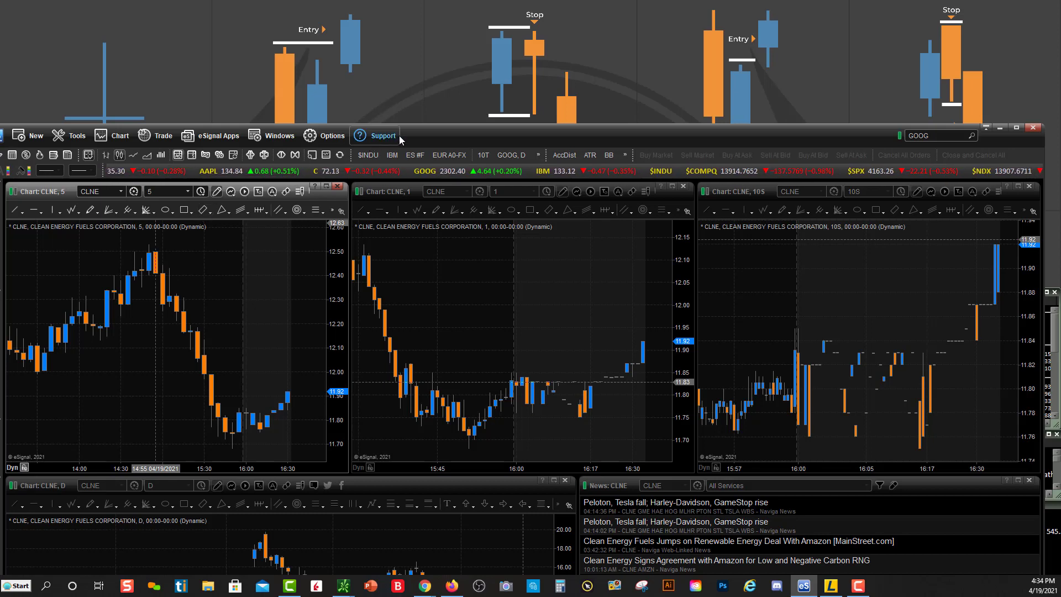
click(332, 135)
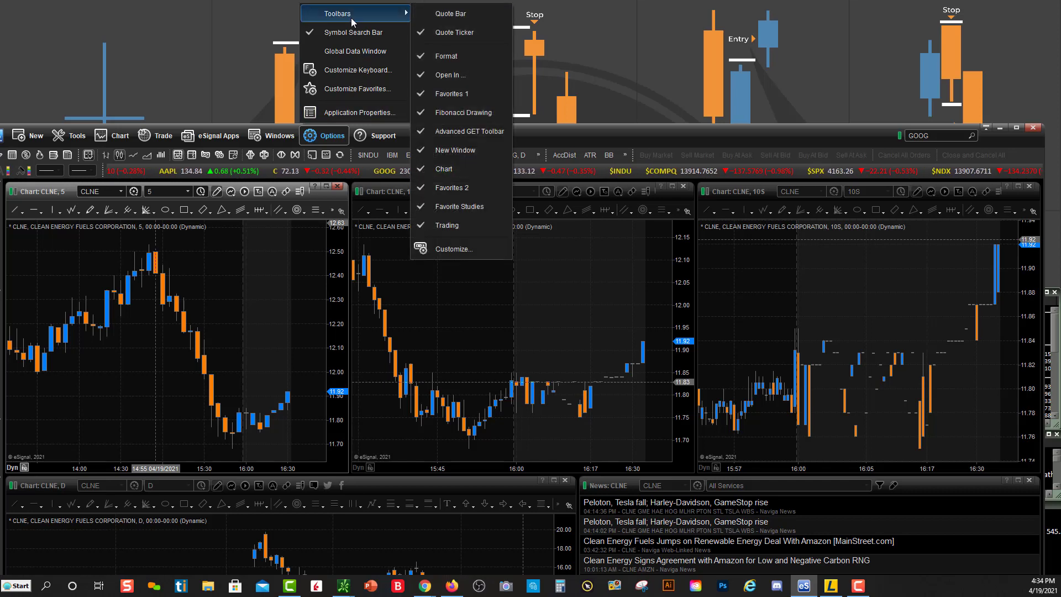
click(441, 22)
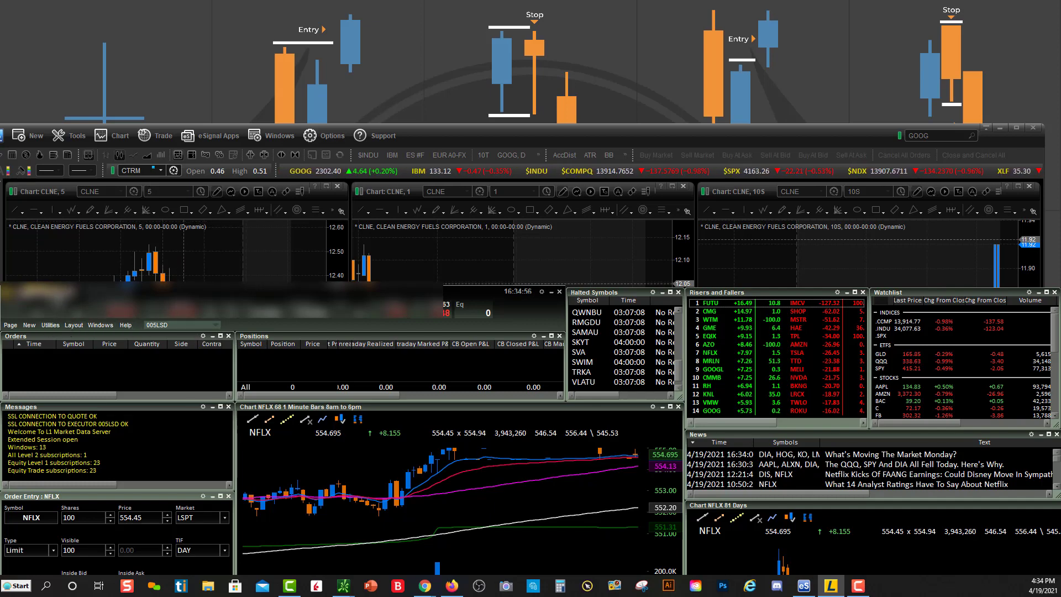
- Open the Linking tab in Configuration Settings and start a new link with Add a Link
click(54, 326)
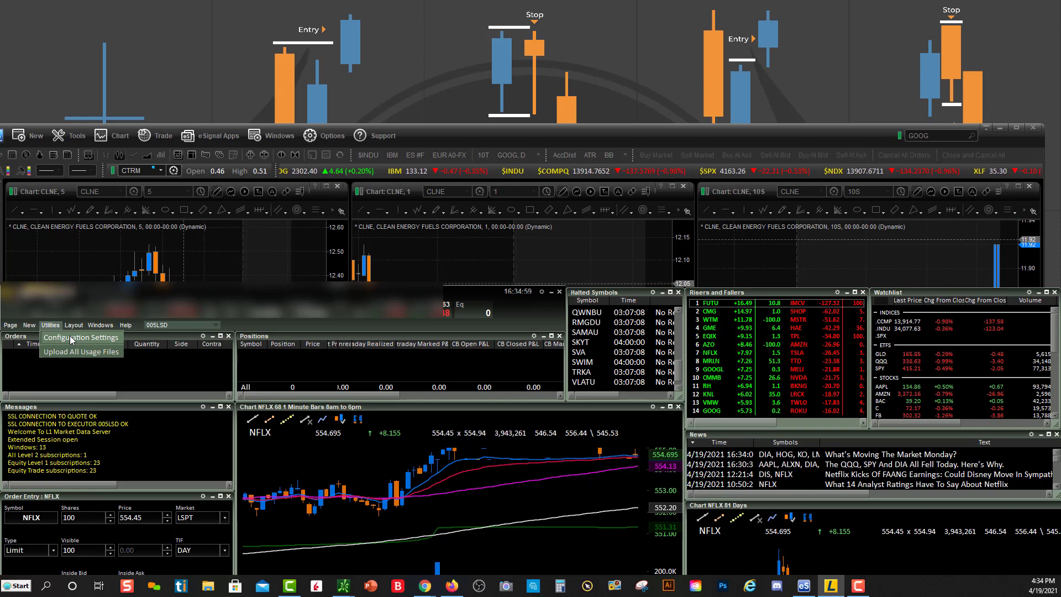
click(71, 339)
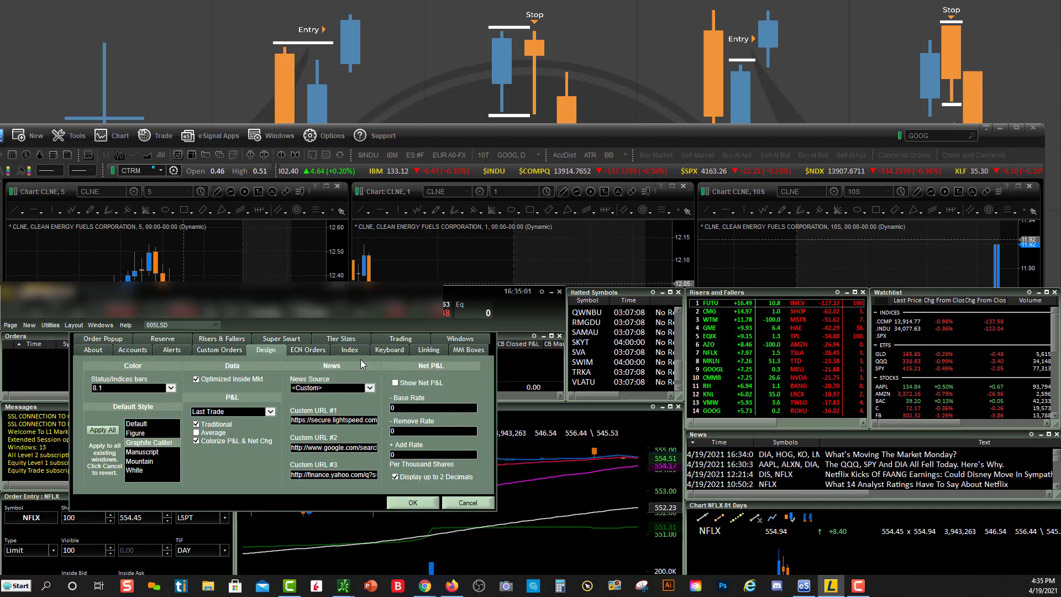
click(431, 351)
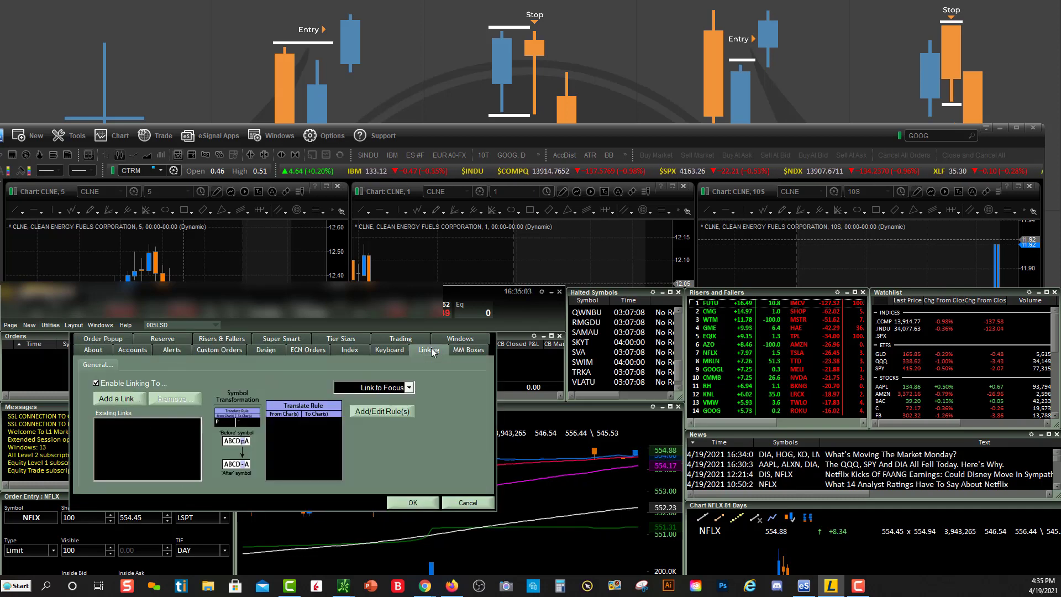
click(123, 400)
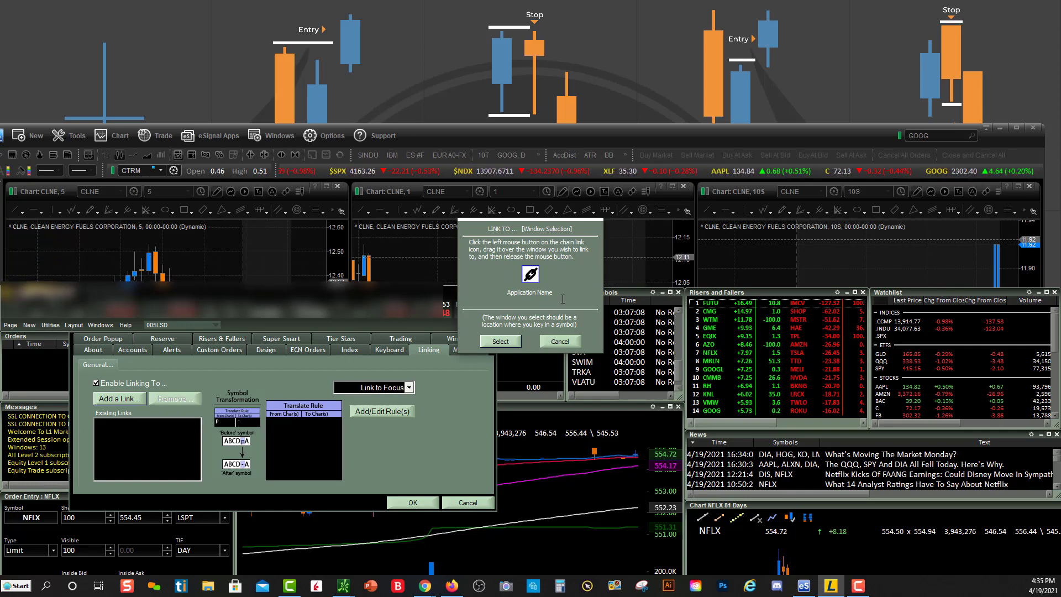
- Target eSignal's quote bar symbol box with the link icon, select it, and save with OK
drag(533, 277, 417, 246)
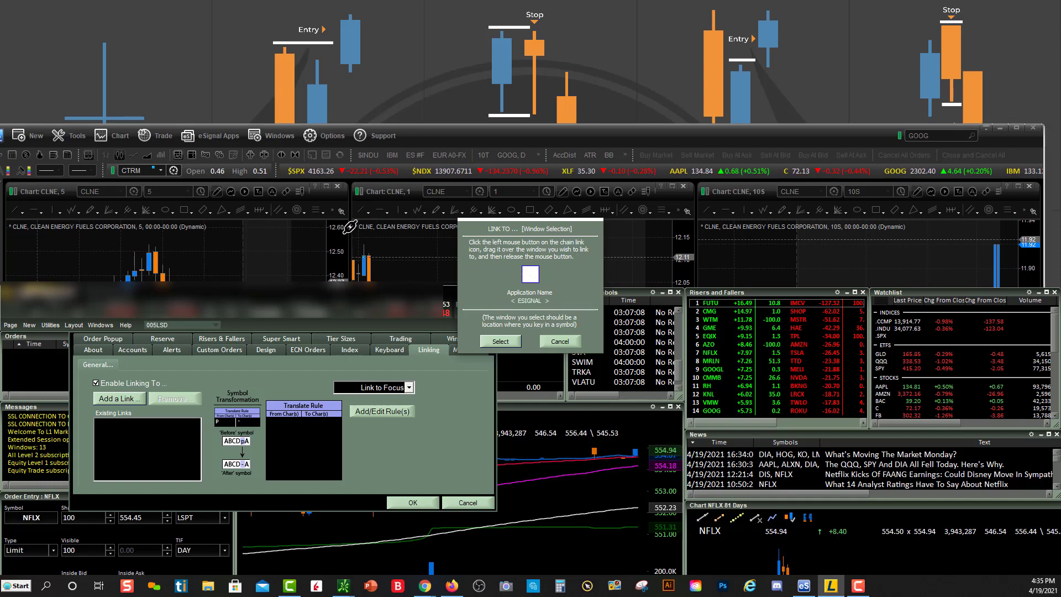
drag(349, 227, 288, 210)
drag(215, 190, 150, 165)
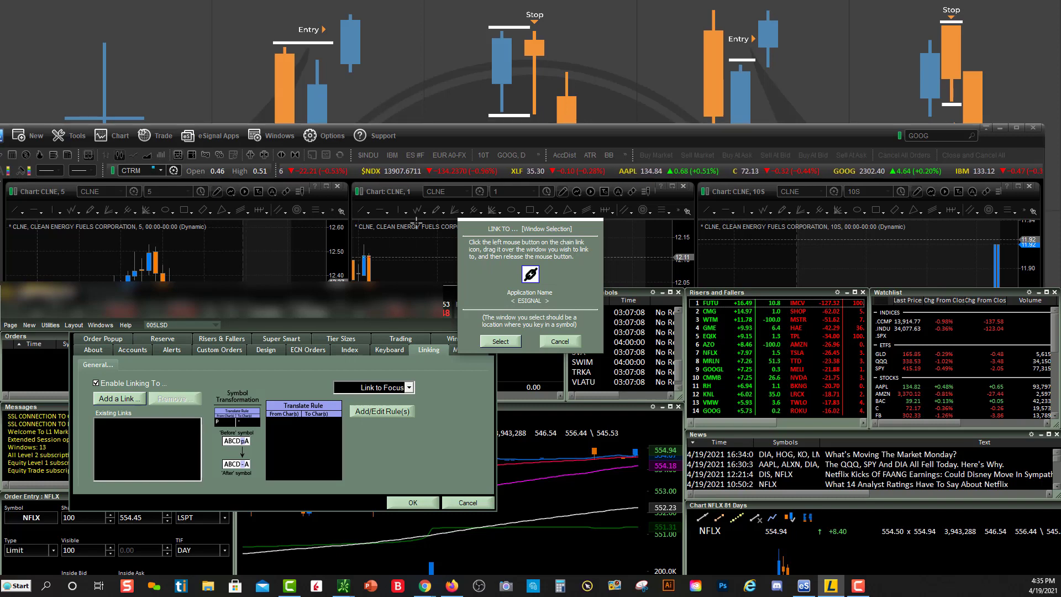
click(500, 342)
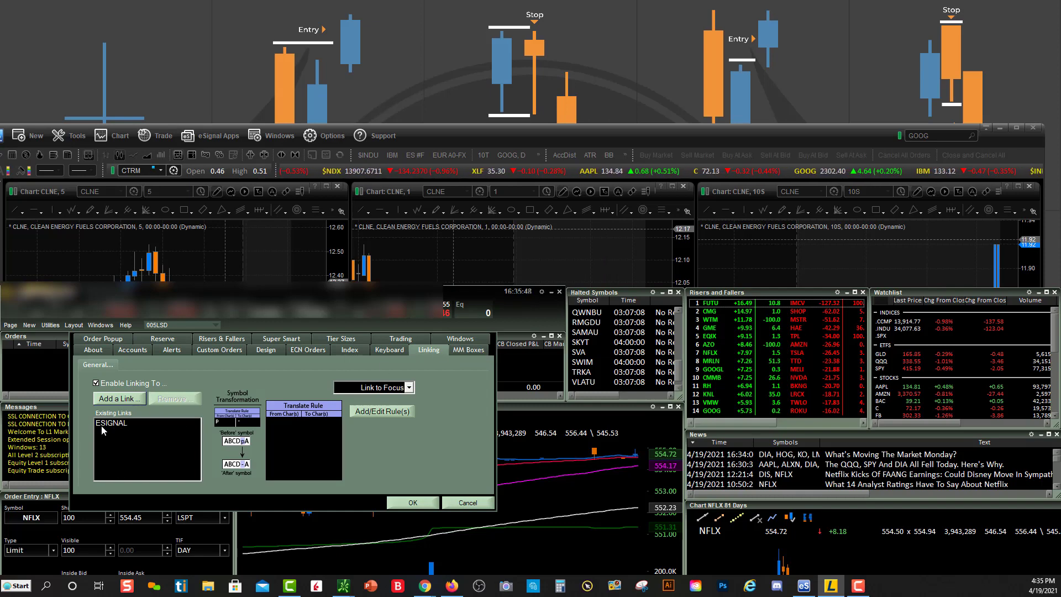
click(412, 502)
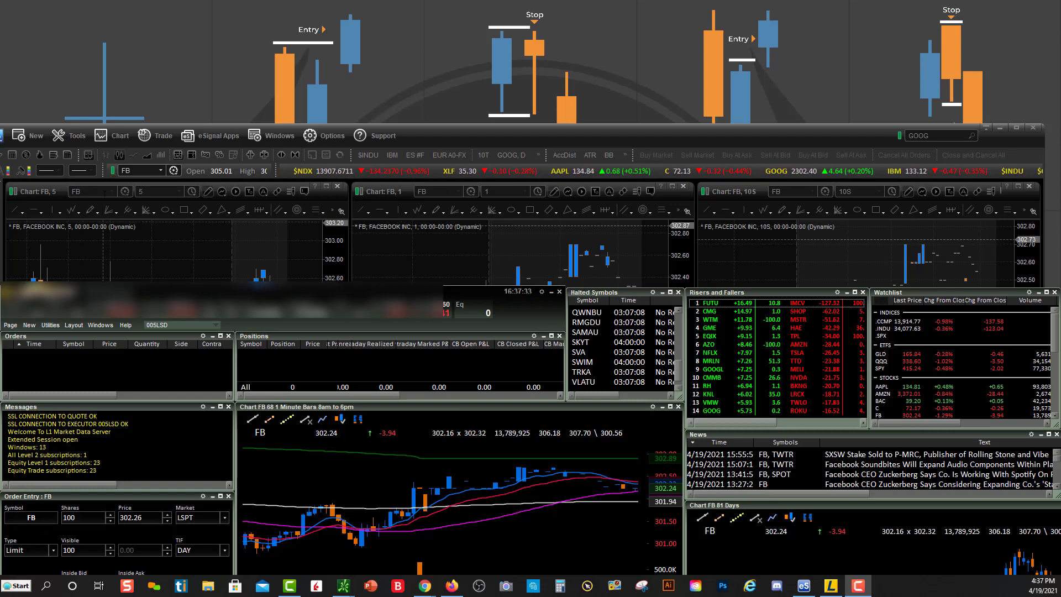
- Replace FB with CLOV in the order entry symbol, then check eSignal's charts followed
click(34, 520)
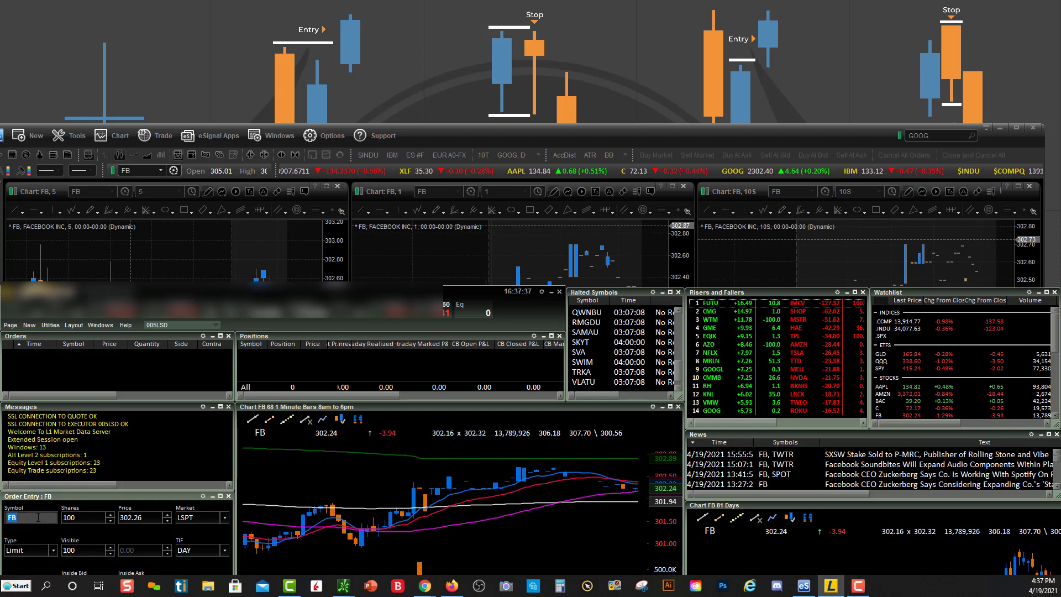
text(C)
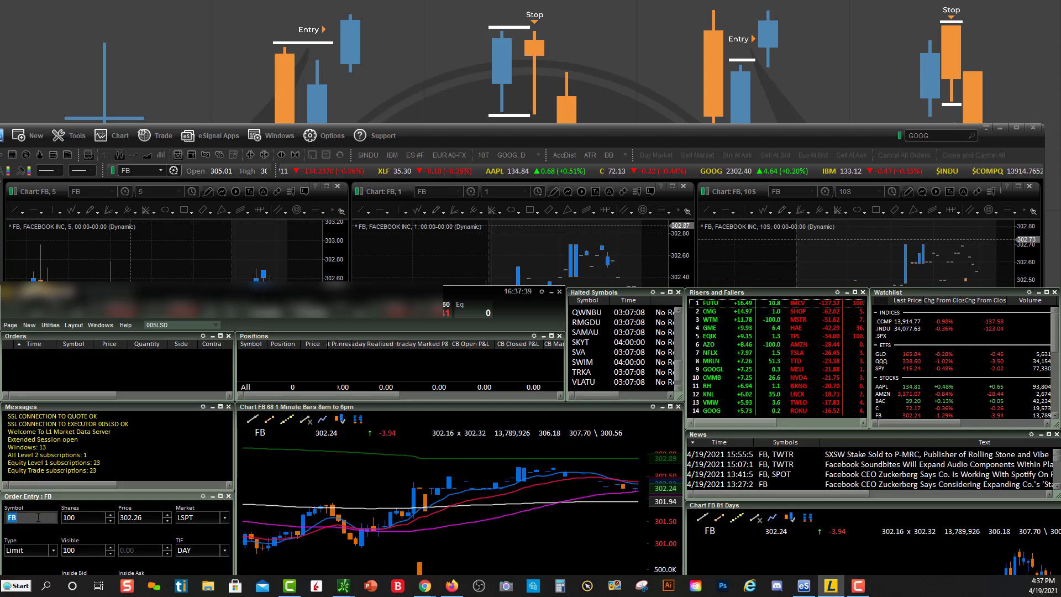
text(LOV)
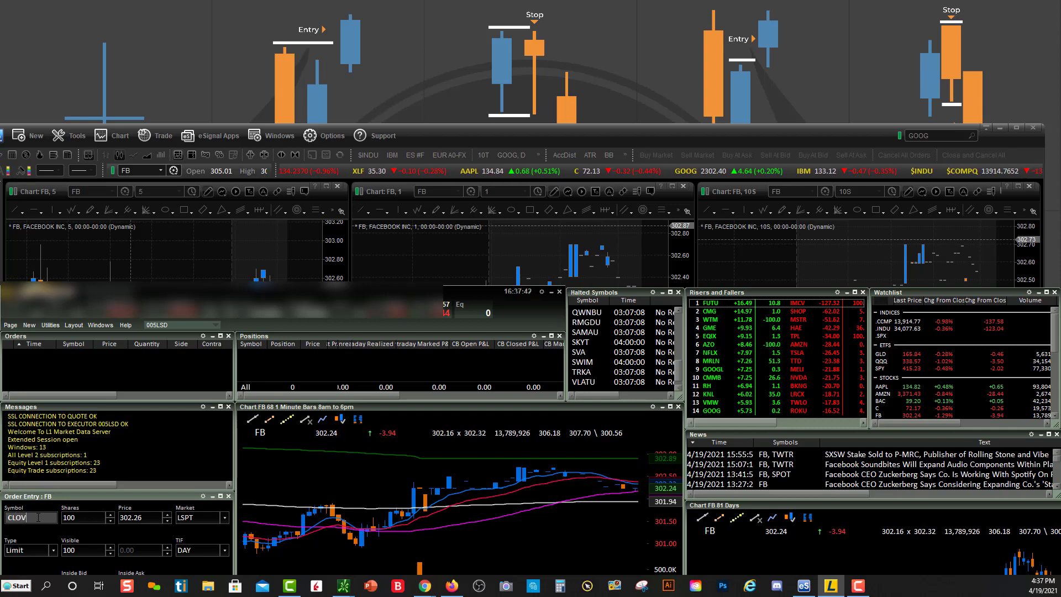
key(Return)
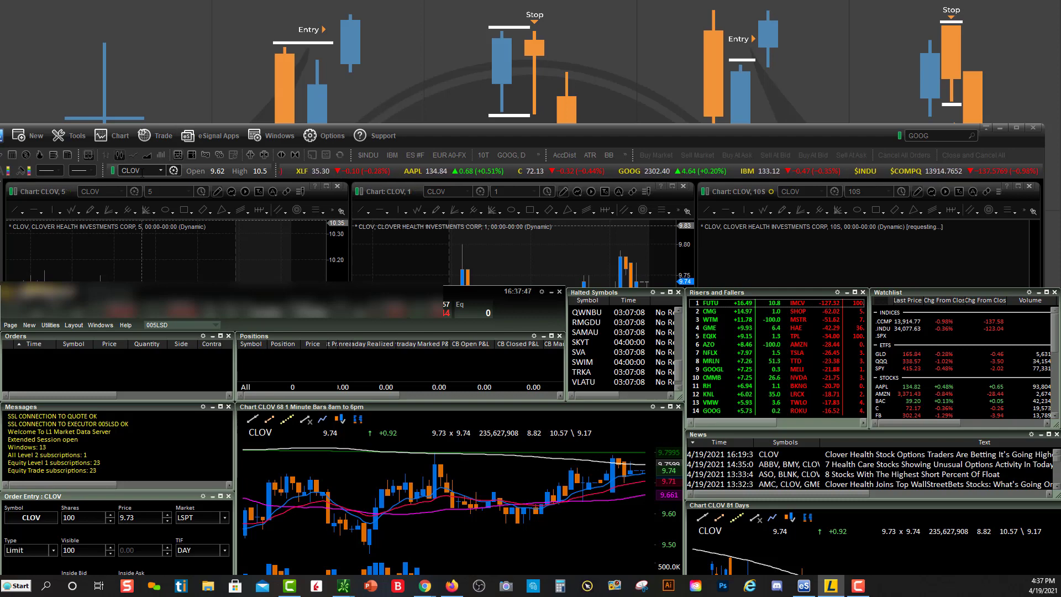
drag(449, 127, 475, 65)
click(831, 585)
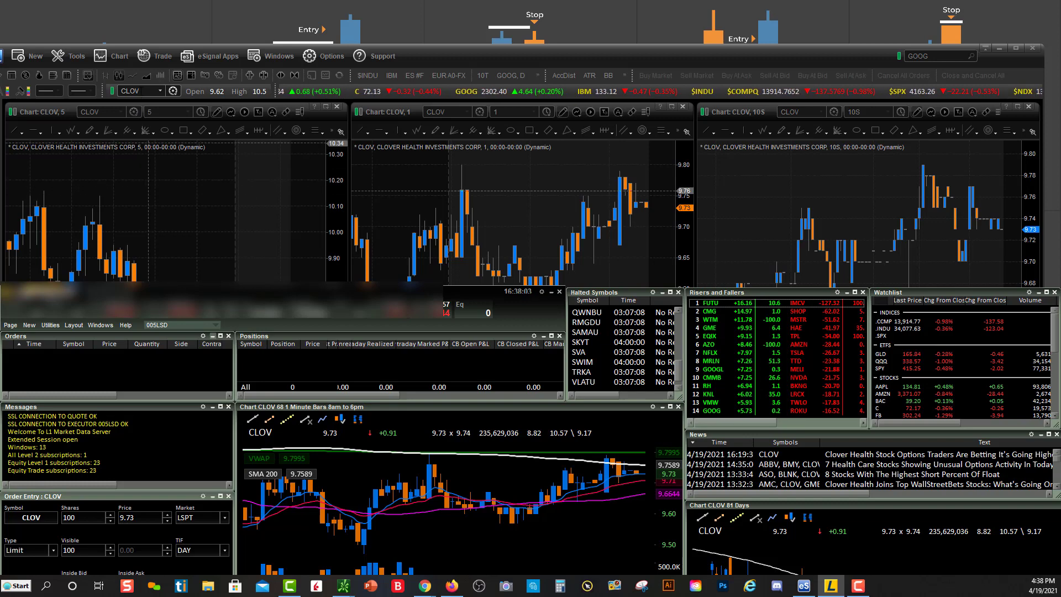
- Load GS into eSignal's symbol box for all charts, then return to Lightspeed
click(148, 145)
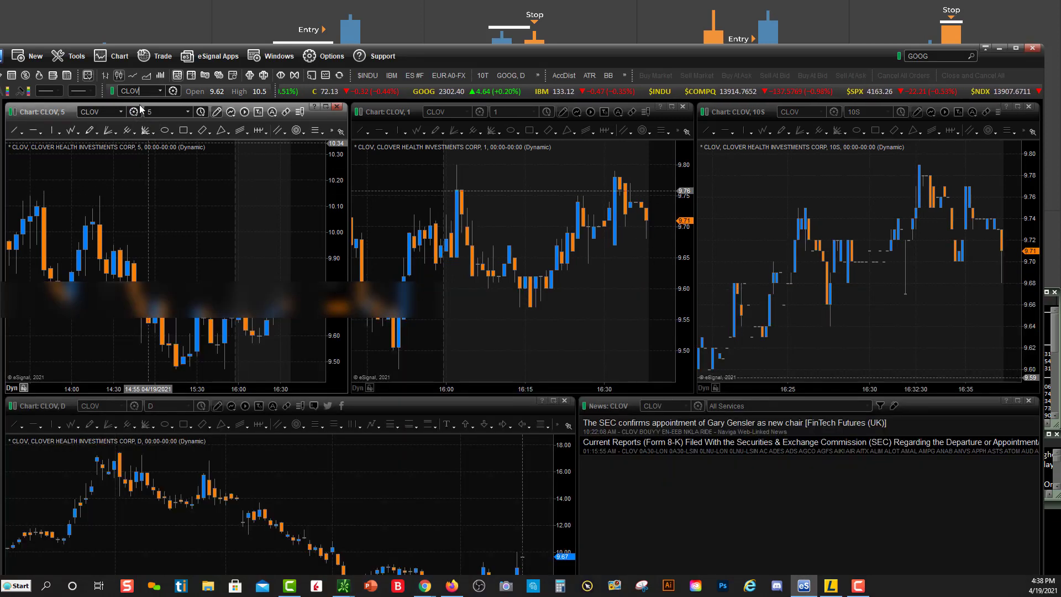
text(c)
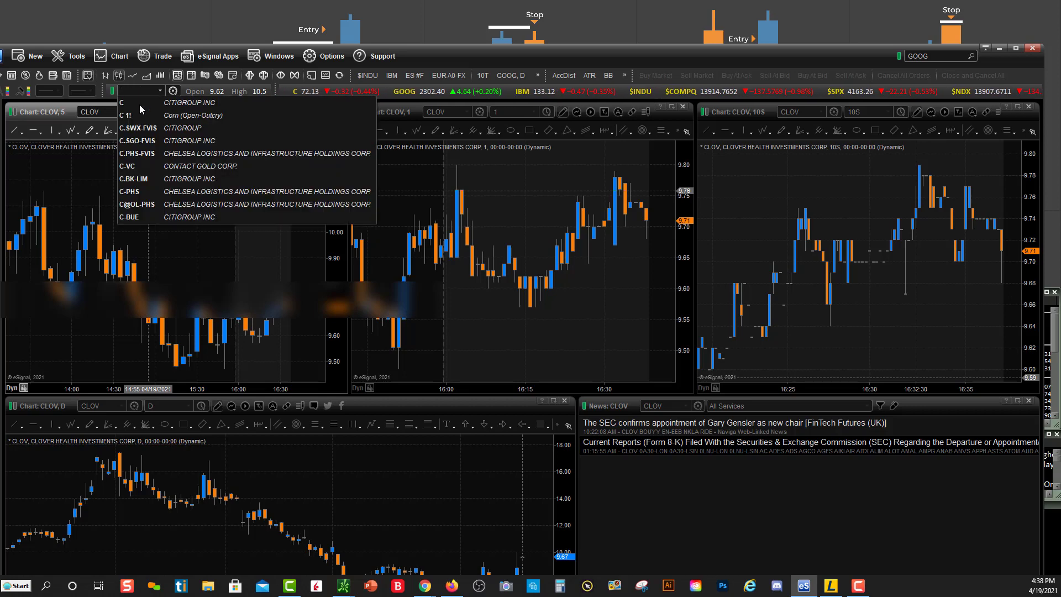
text(GS)
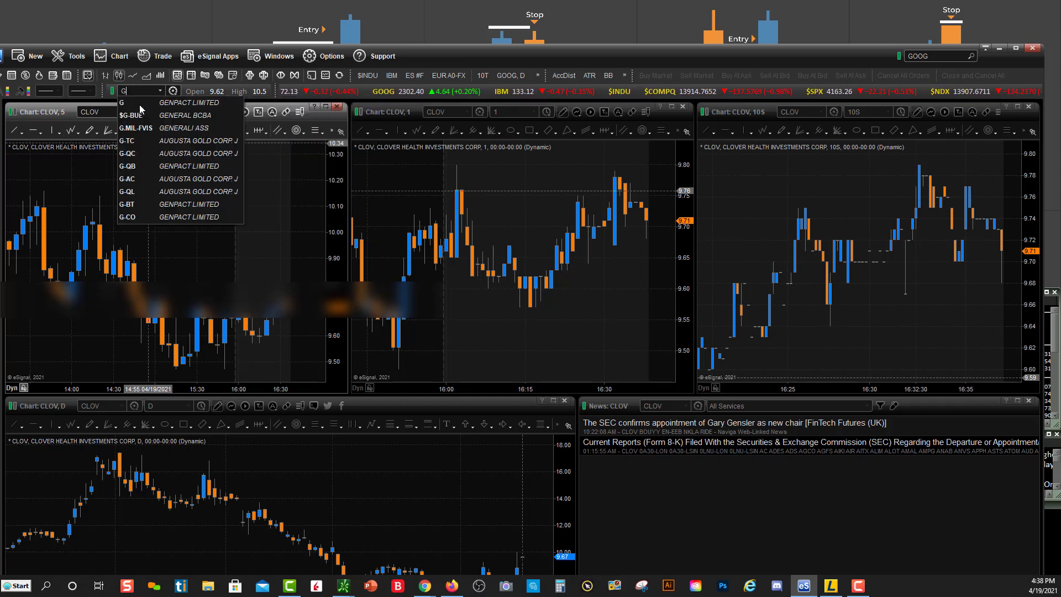
click(140, 104)
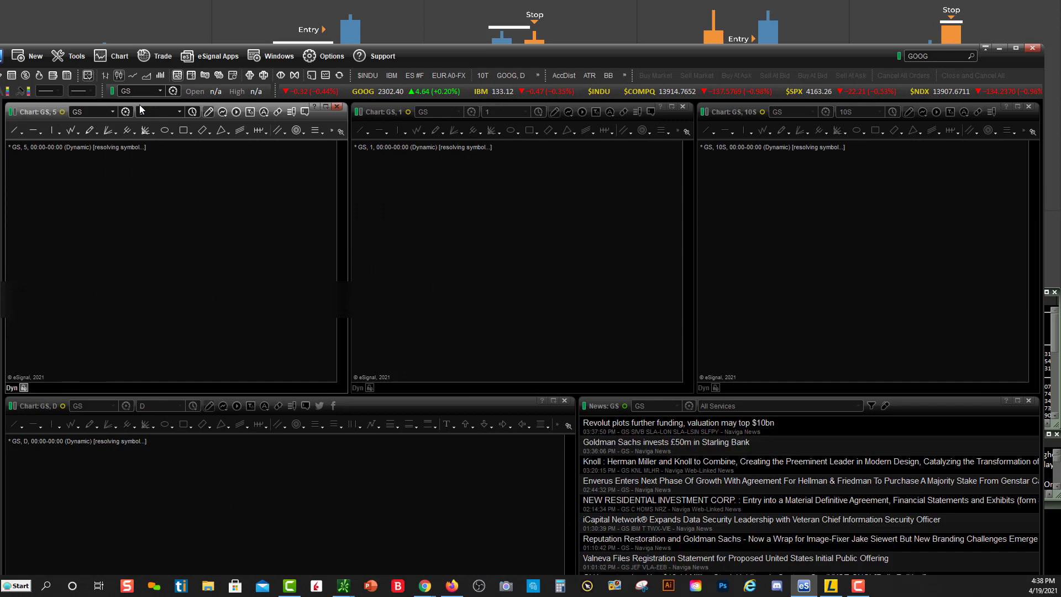
click(830, 585)
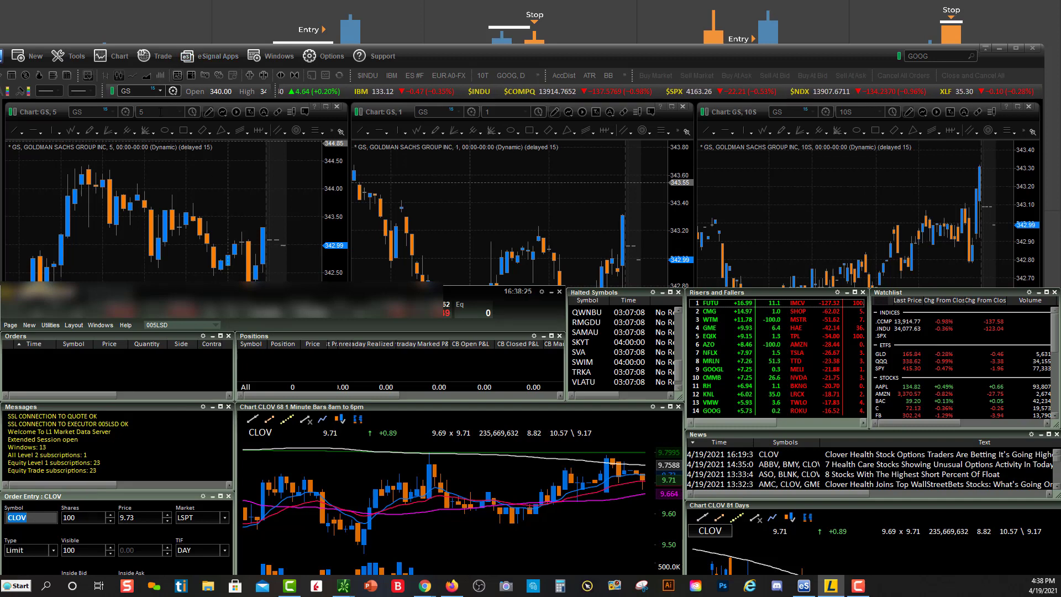
- Enter NFLX as the order entry symbol so the linked eSignal charts follow
text(NFL)
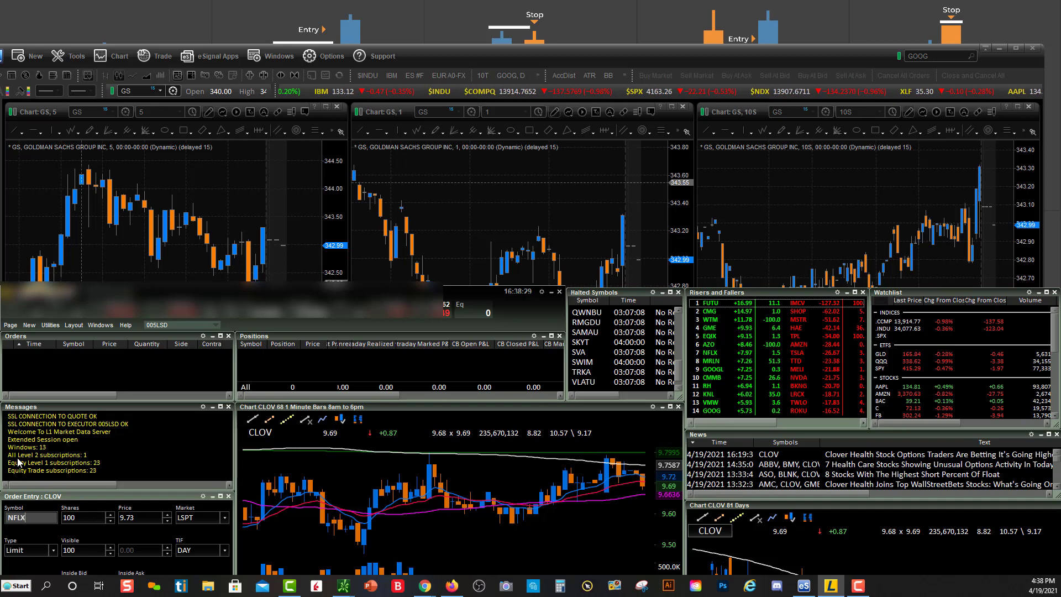
text(X)
key(Return)
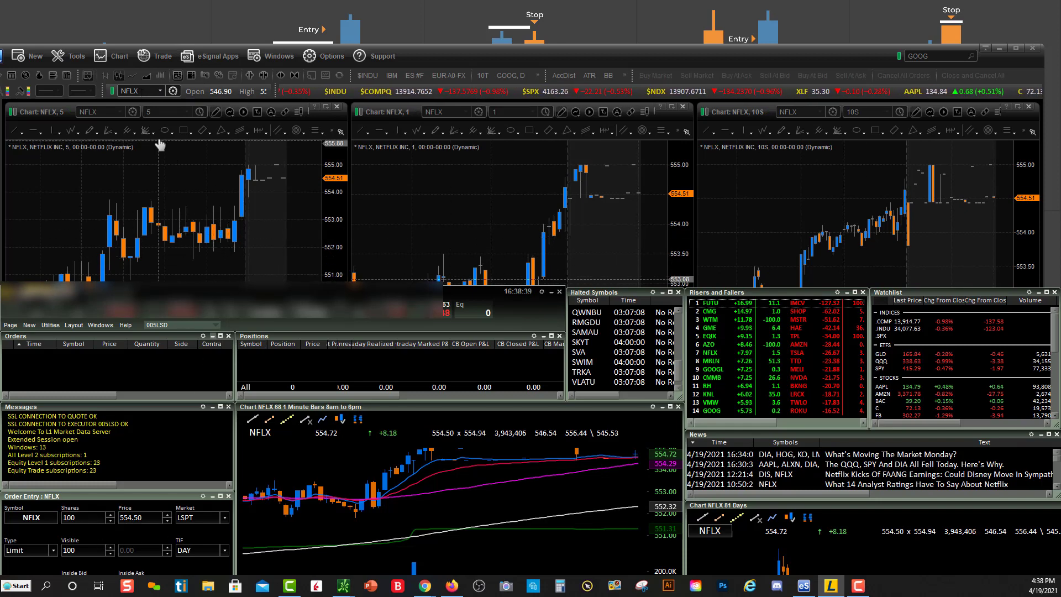
click(67, 517)
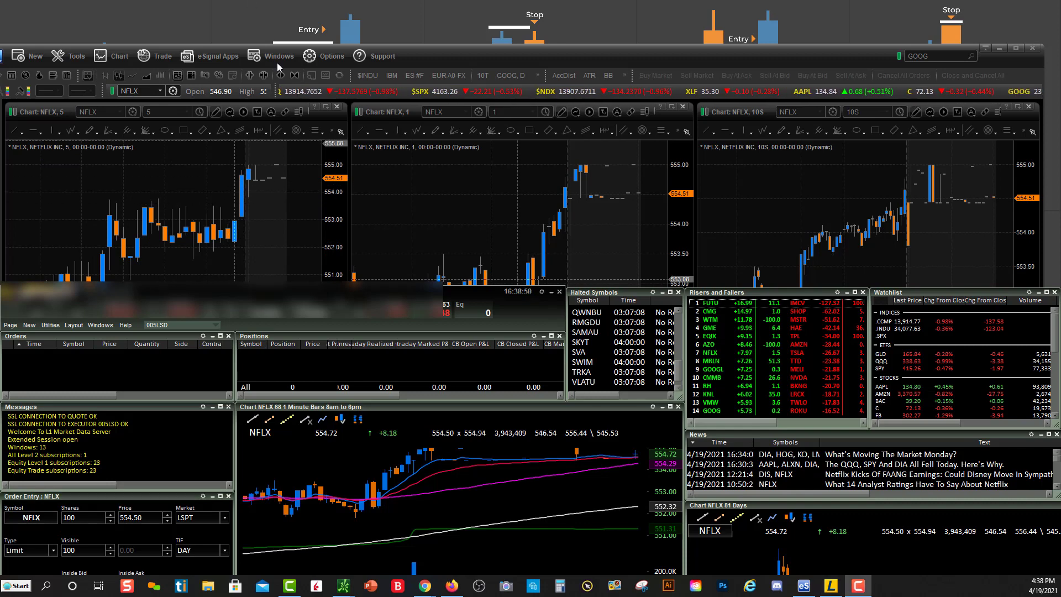
click(53, 326)
click(62, 337)
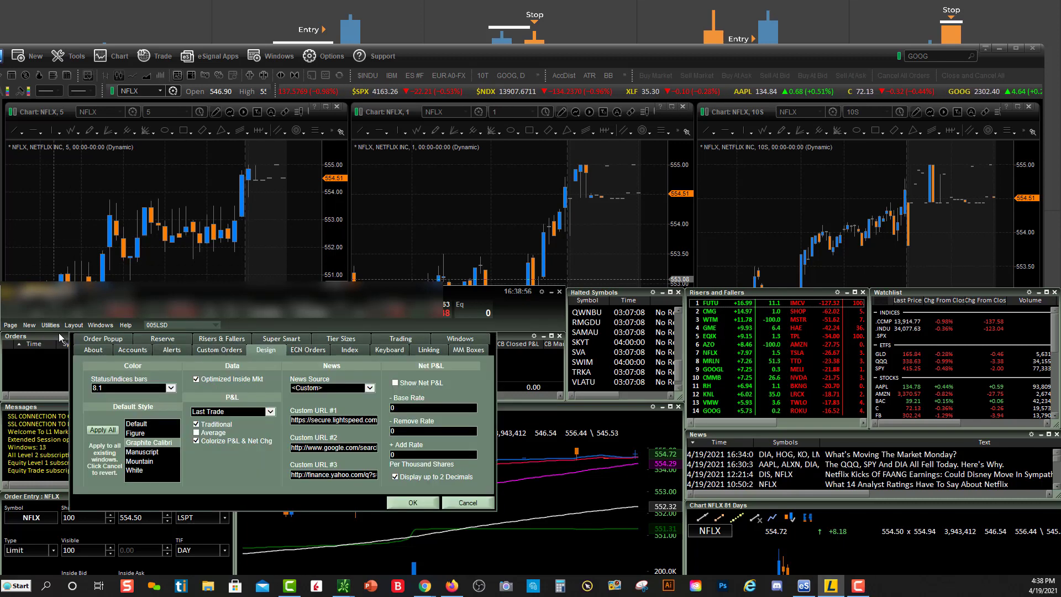
click(426, 351)
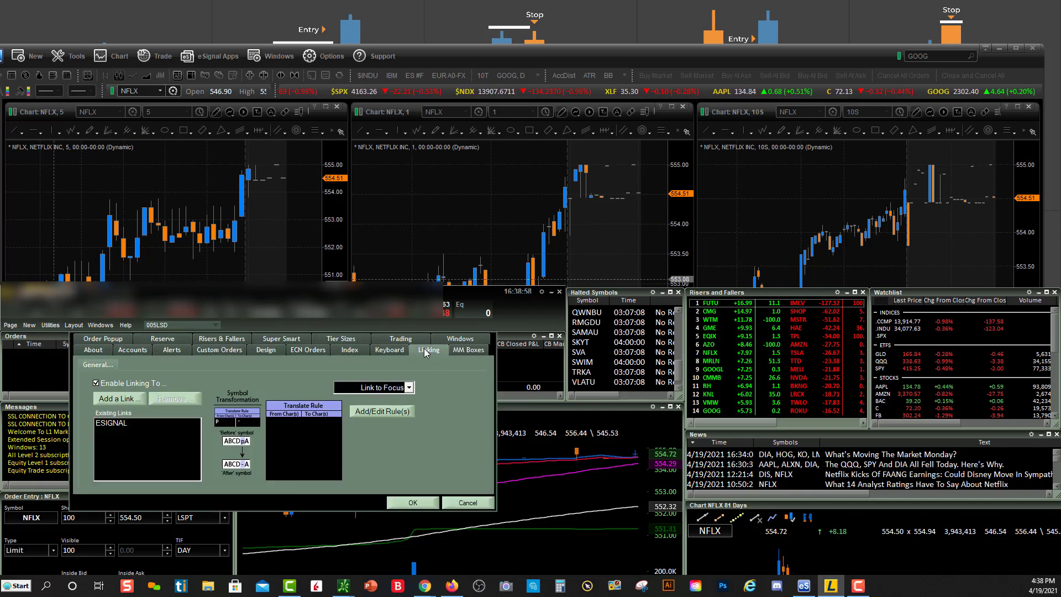
click(124, 426)
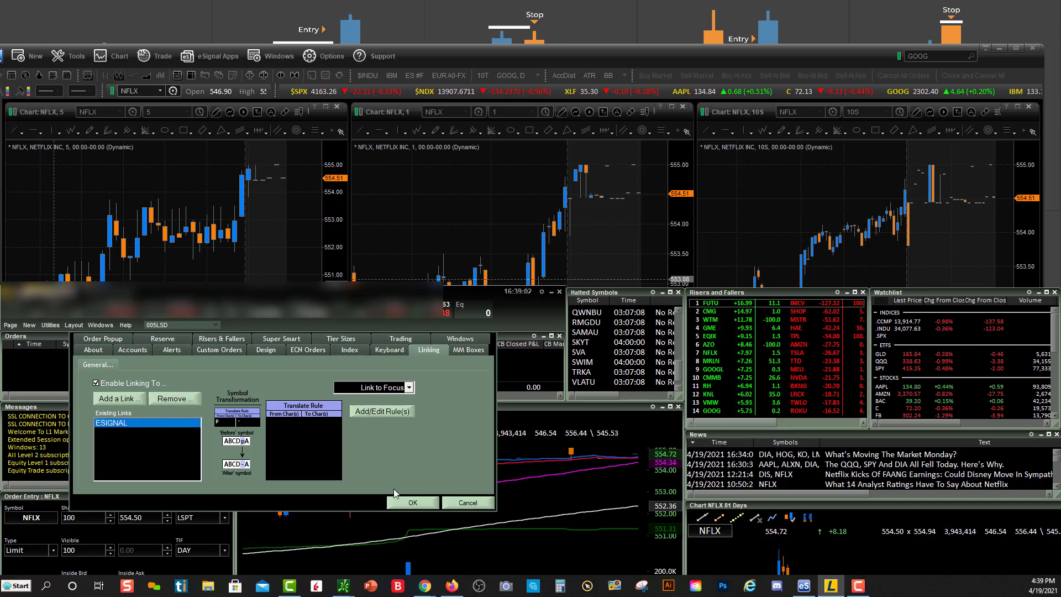
click(467, 502)
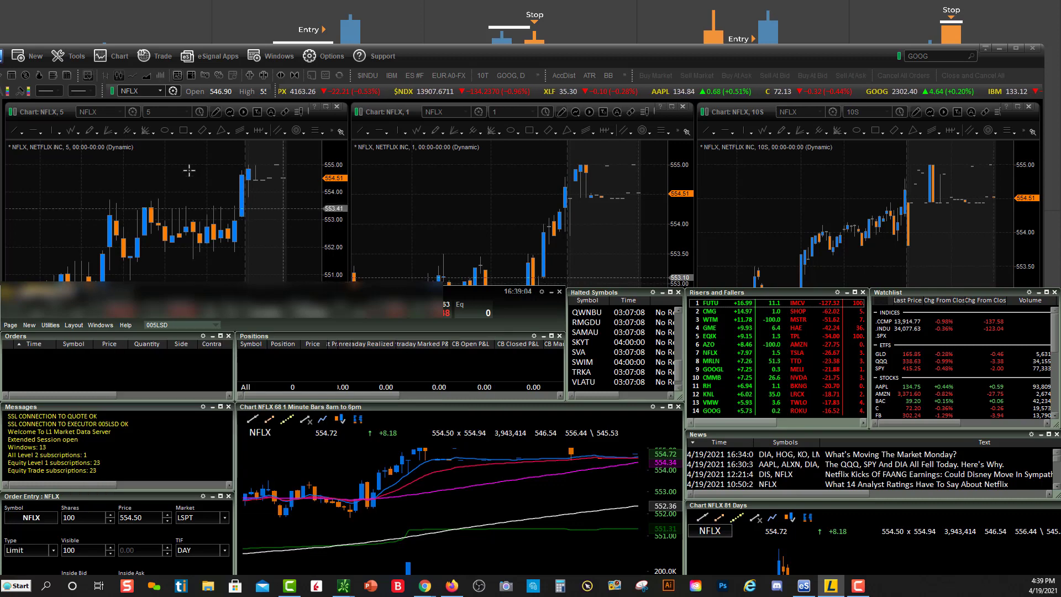